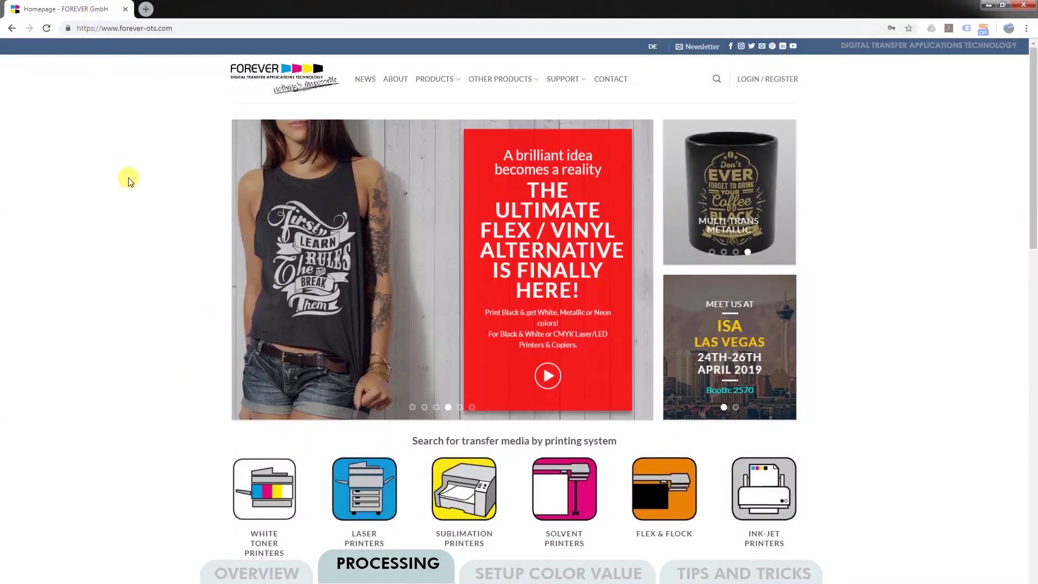
Open the Subli-Light and Subli-Dark Glitter colour chart PDF from Downloads > Test Files and download it.
left_click(566, 81)
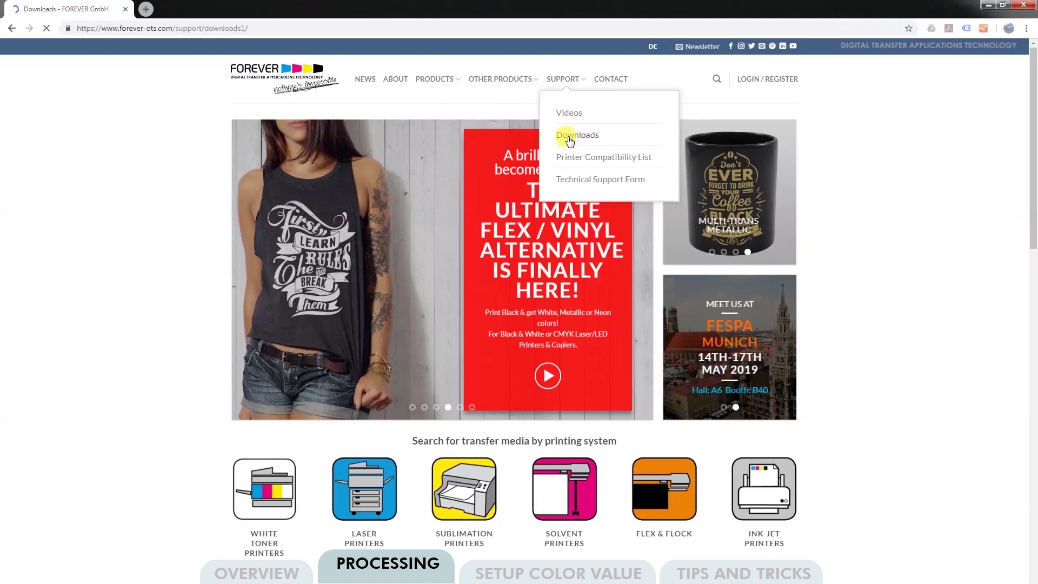
scroll(277, 450, "down", 4)
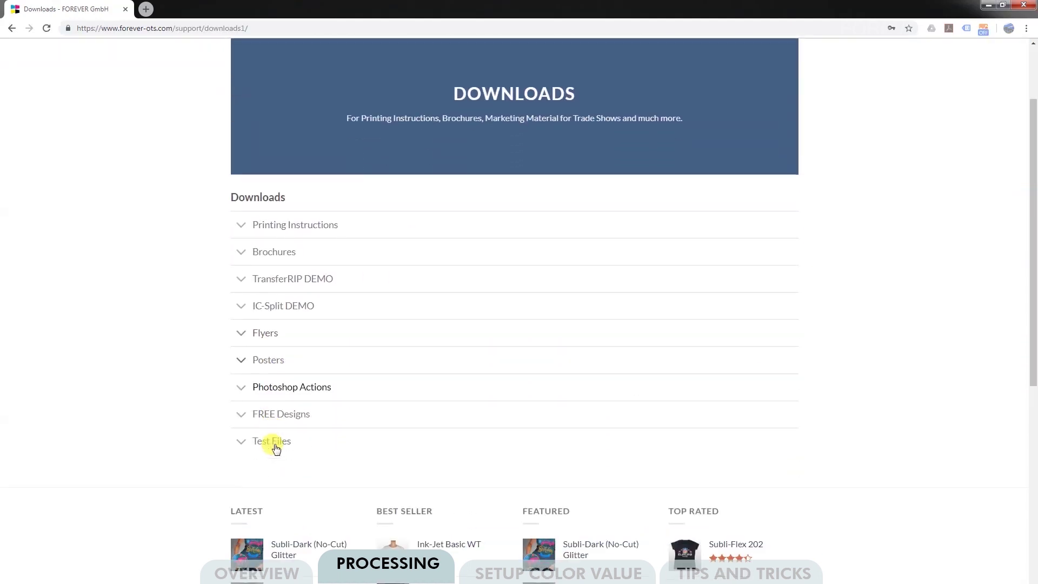
left_click(240, 336)
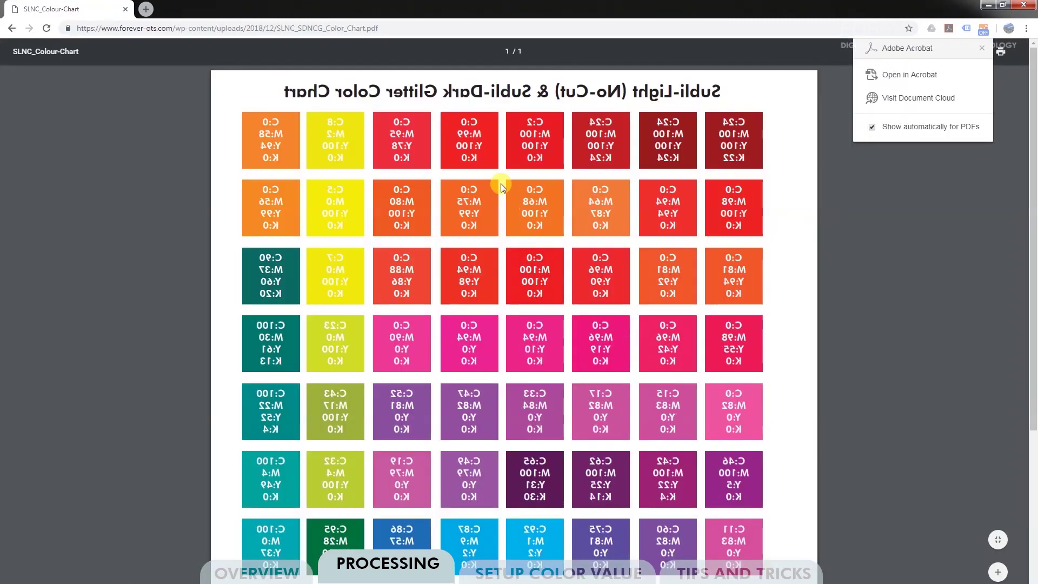
left_click(981, 50)
left_click(976, 53)
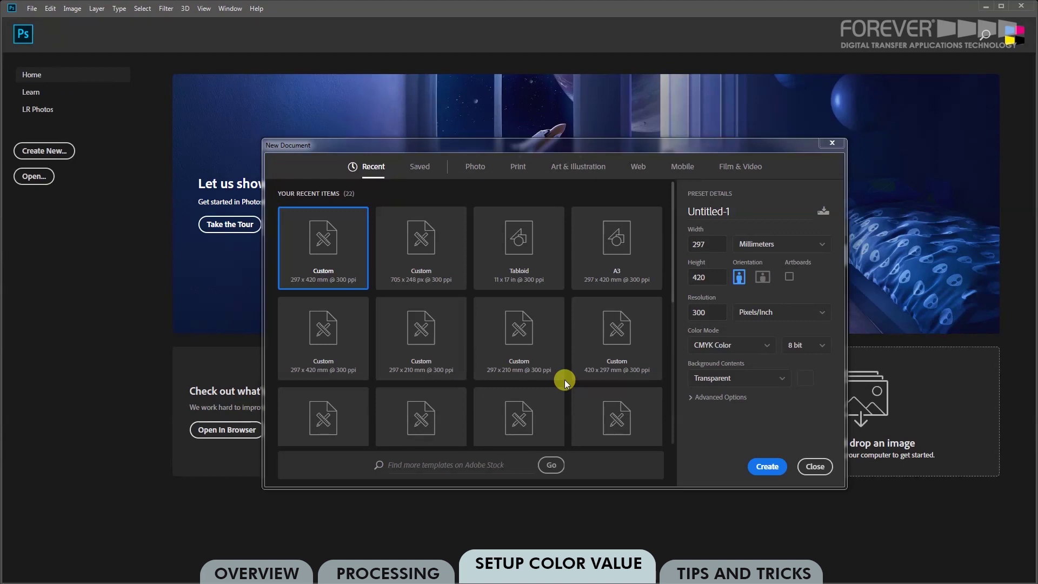
Create a 297 x 420 mm A3 document at 300 ppi in CMYK Color with a transparent background.
left_click(519, 339)
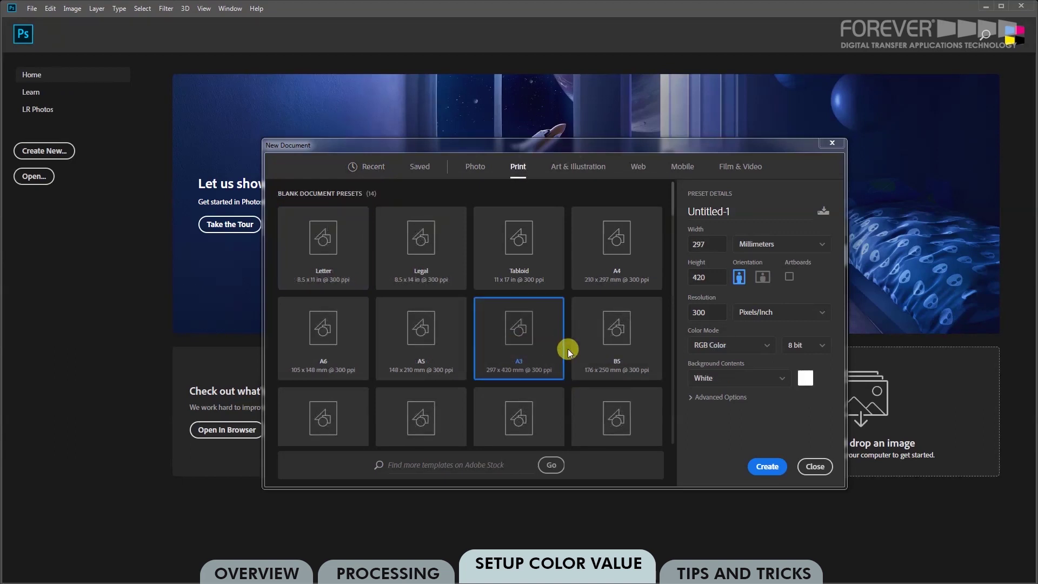
left_click(701, 311)
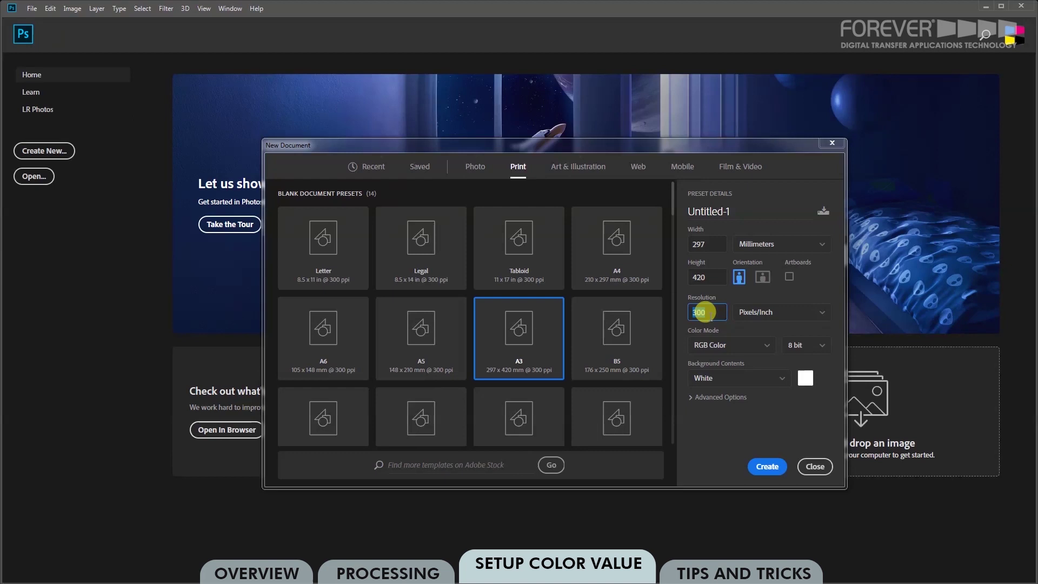
left_click(730, 345)
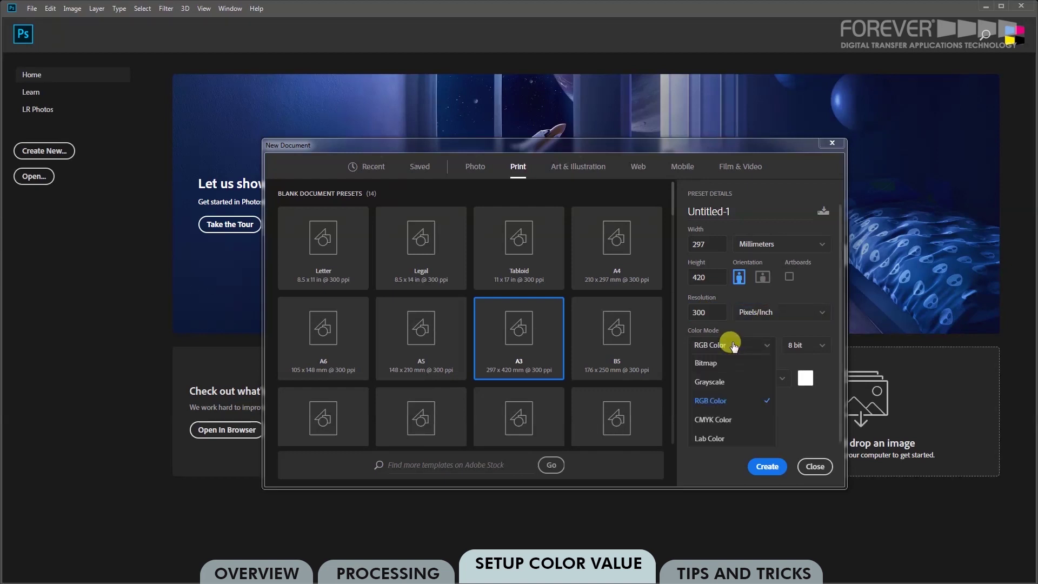
left_click(719, 420)
left_click(725, 380)
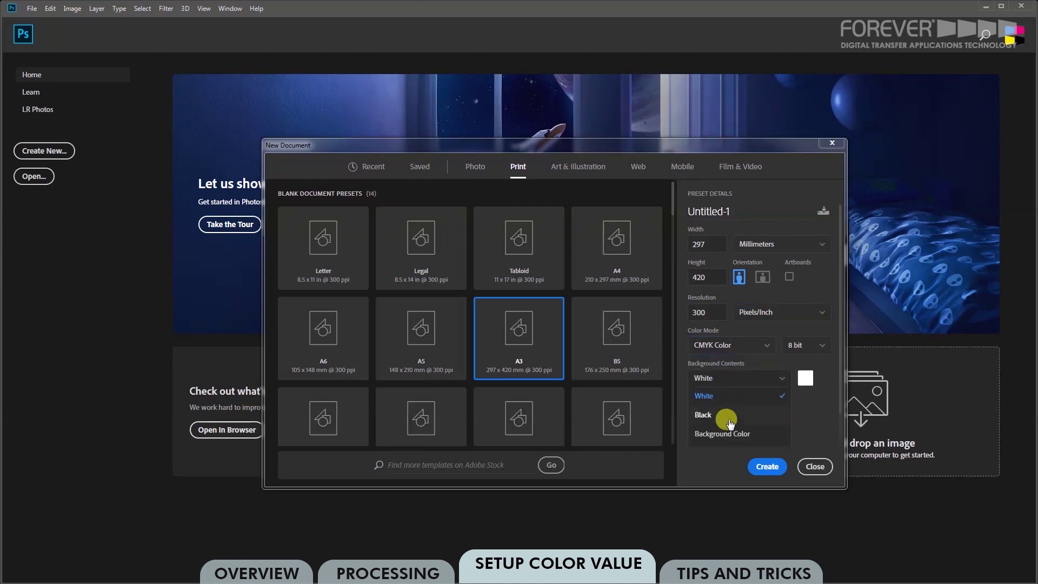
scroll(727, 419, "down", 1)
left_click(722, 417)
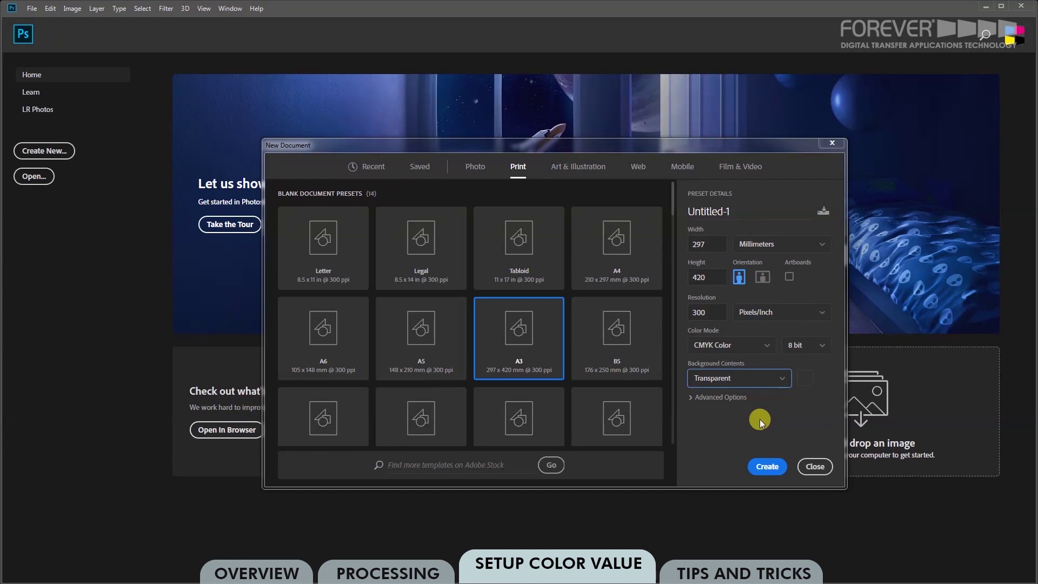
left_click(770, 468)
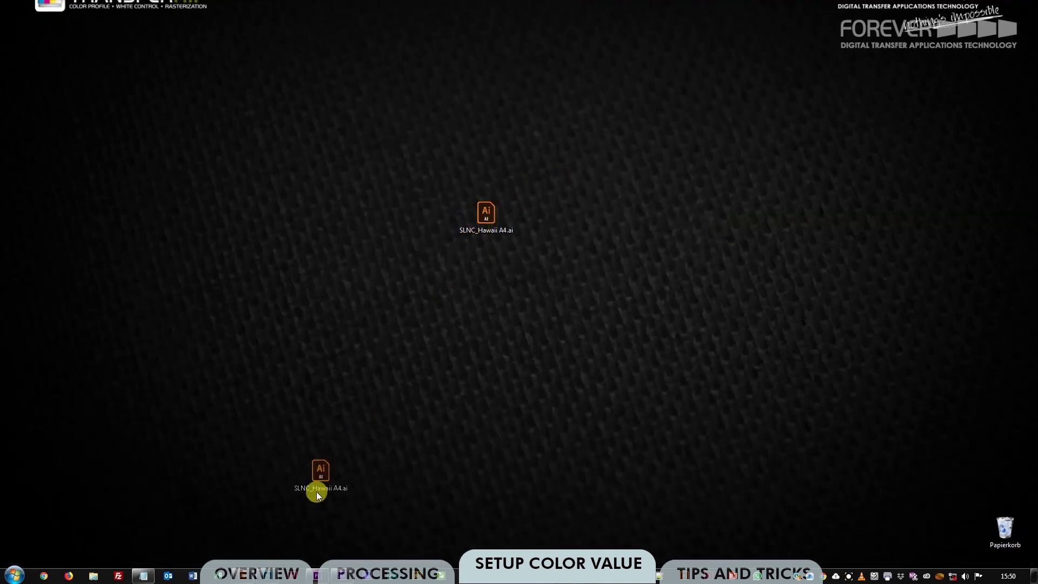
Drag SLNC_Hawaii A4.ai onto the canvas to embed it as a 28.14 x 21.49 cm smart object.
left_click_drag(317, 493, 434, 285)
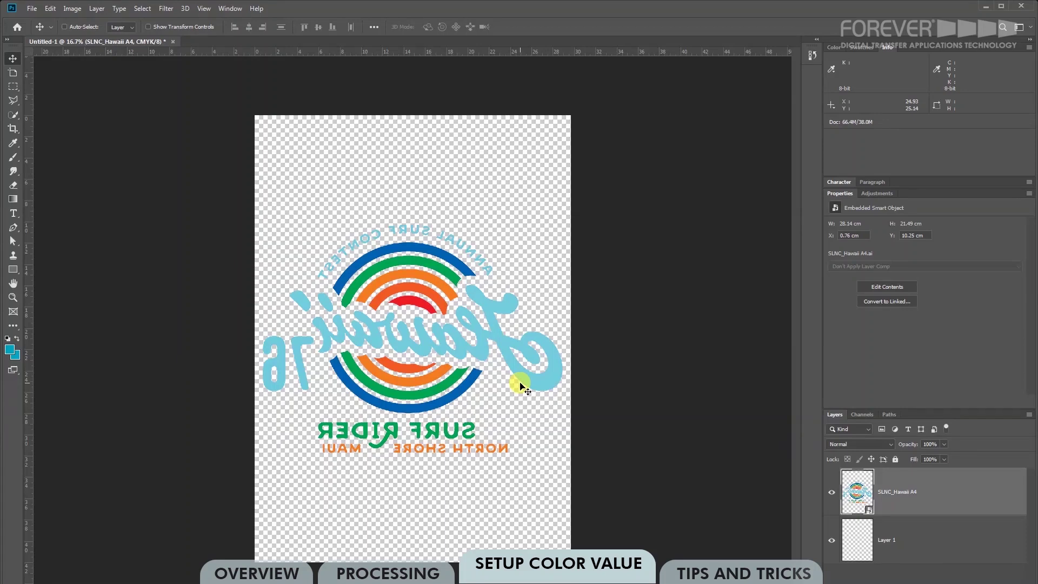
key("i")
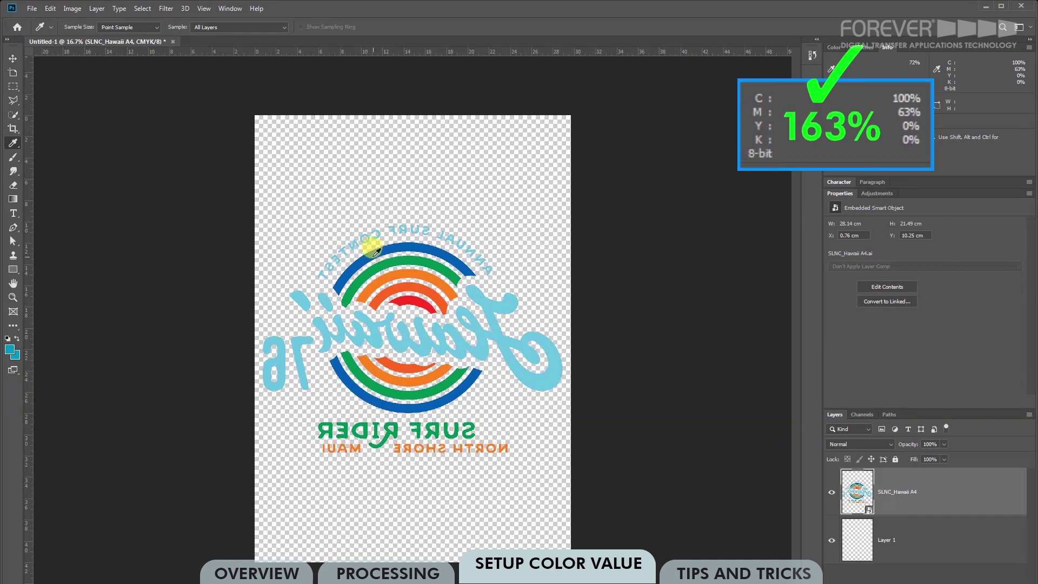
key("v")
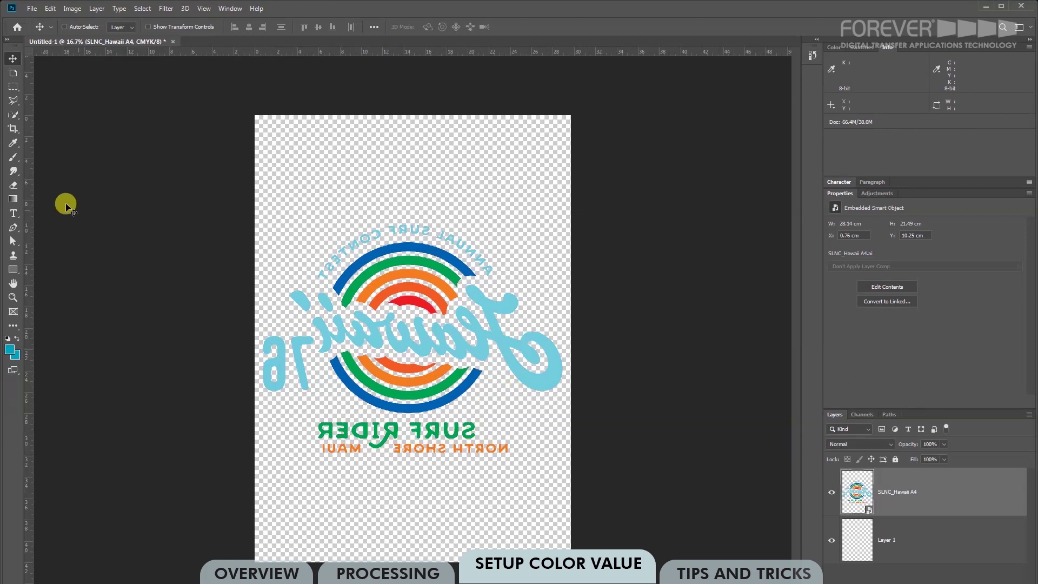
left_click(14, 145)
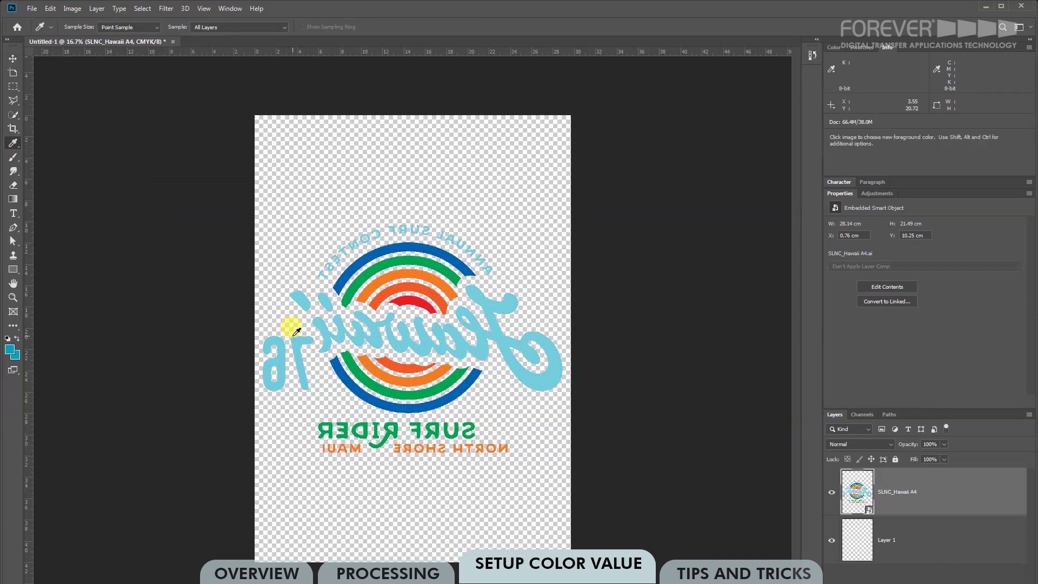
left_click(230, 8)
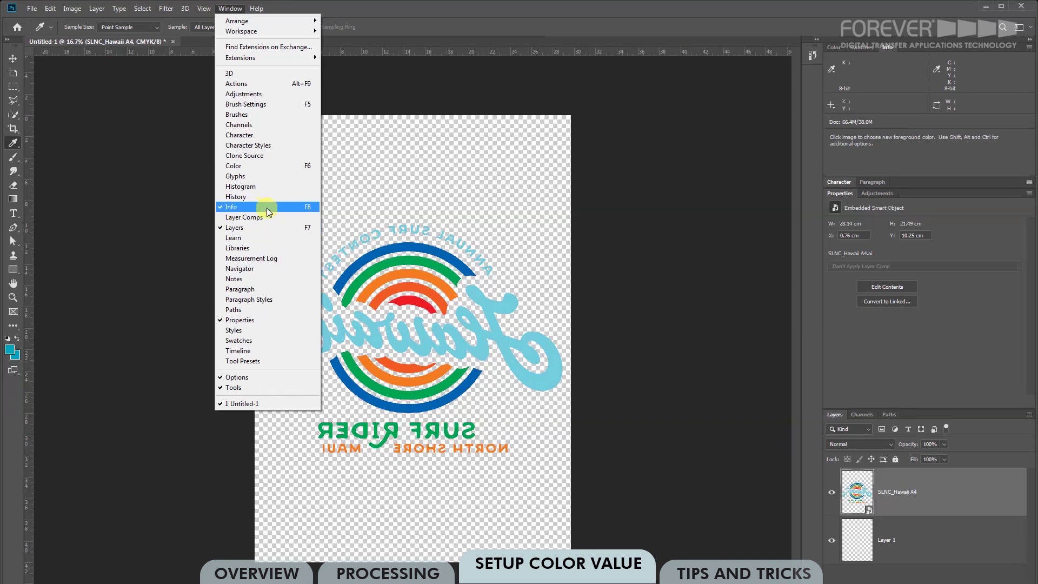
left_click(889, 53)
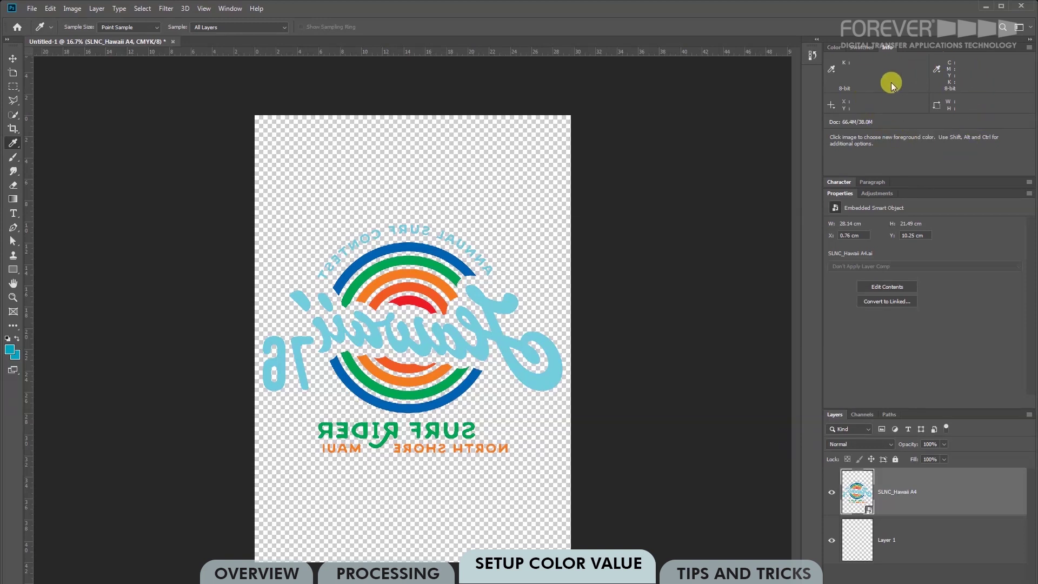
Use Color Range to sample the light-blue Hawaii lettering at fuzziness 98 and confirm the selection.
mouse_move(543, 341)
left_click(144, 9)
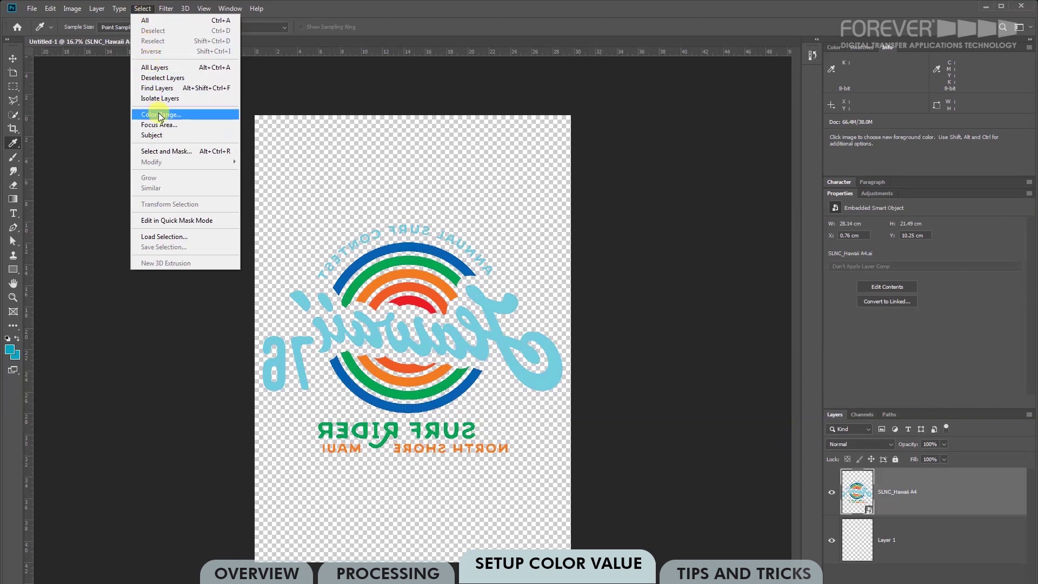
left_click(186, 115)
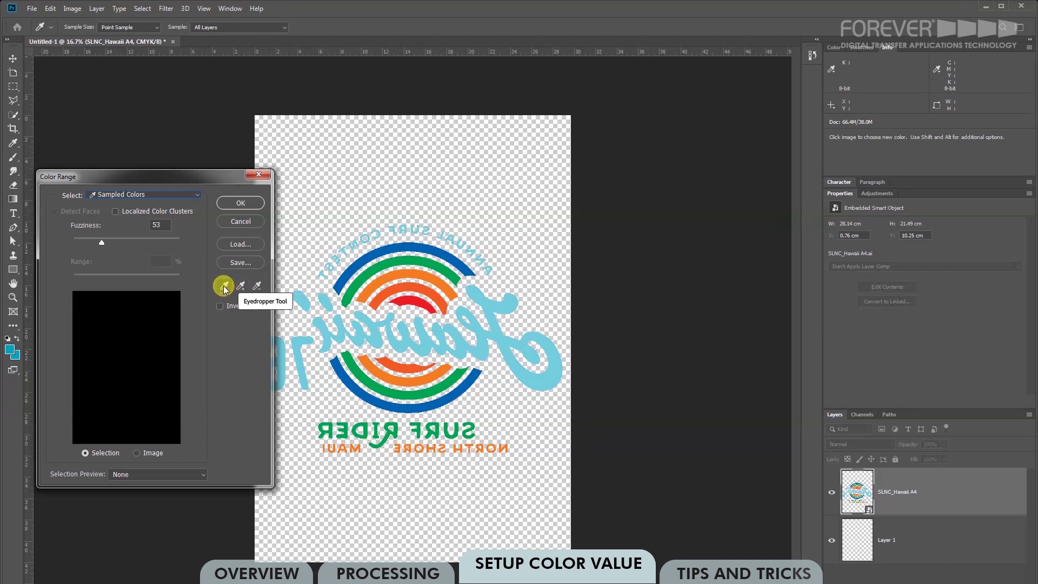
left_click(323, 321)
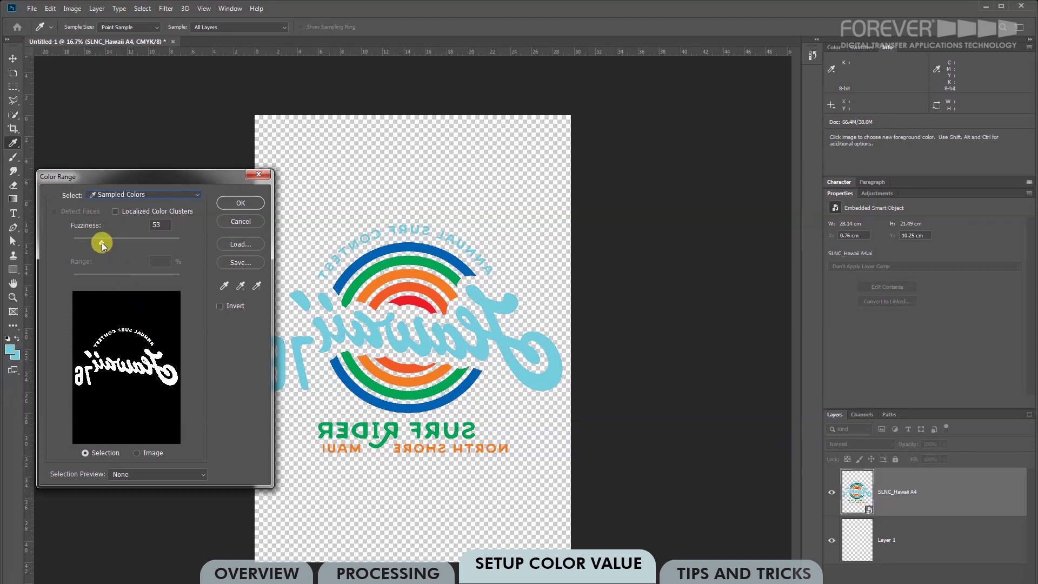
left_click_drag(103, 244, 156, 246)
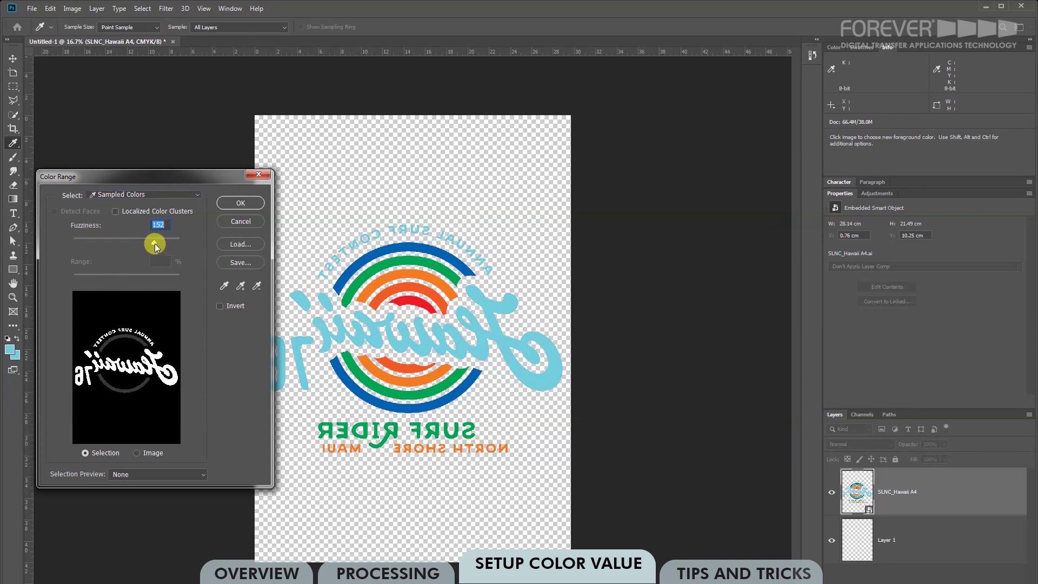
left_click(241, 203)
key("v")
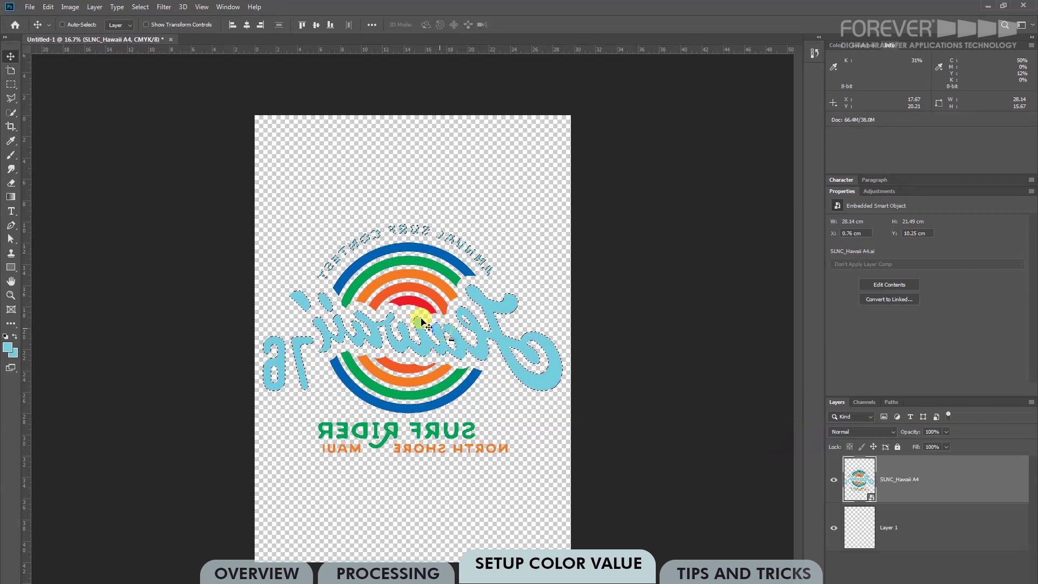
Start a new Solid Color fill layer named Color Fill 1 from Layer > New Fill Layer.
key("ctrl+d")
left_click(96, 7)
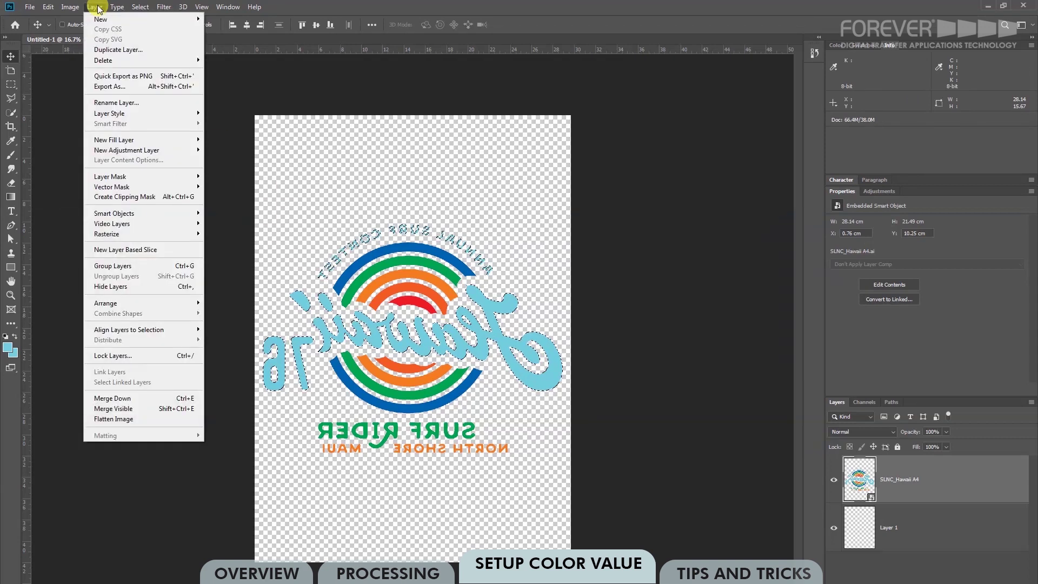
mouse_move(100, 140)
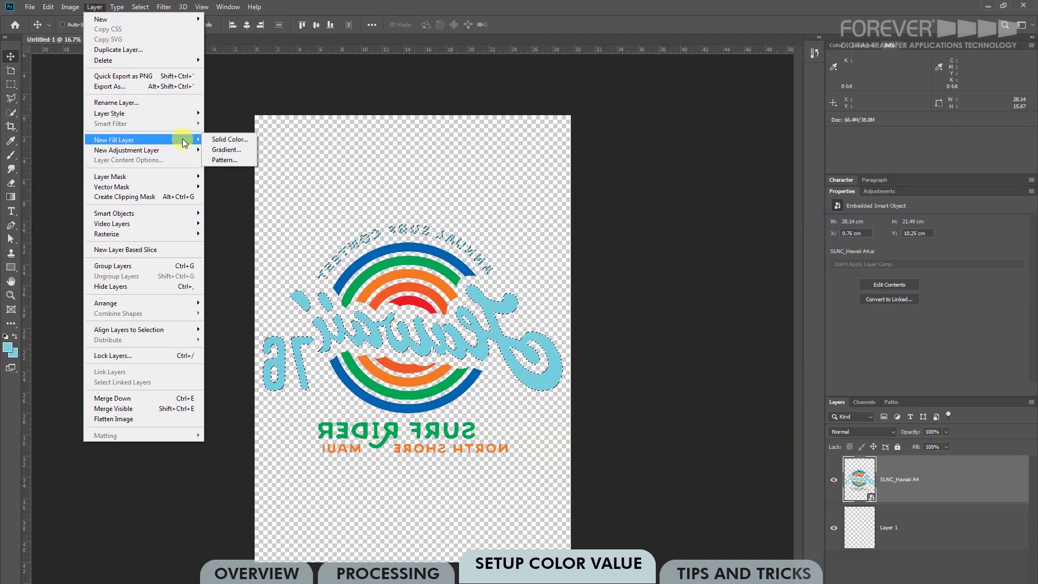
left_click(236, 141)
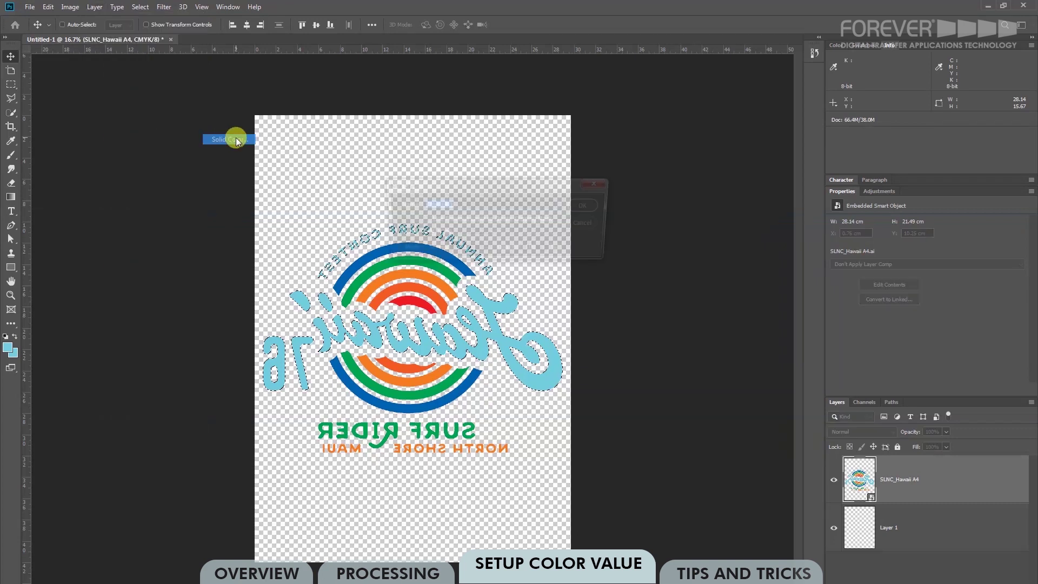
left_click_drag(514, 184, 665, 183)
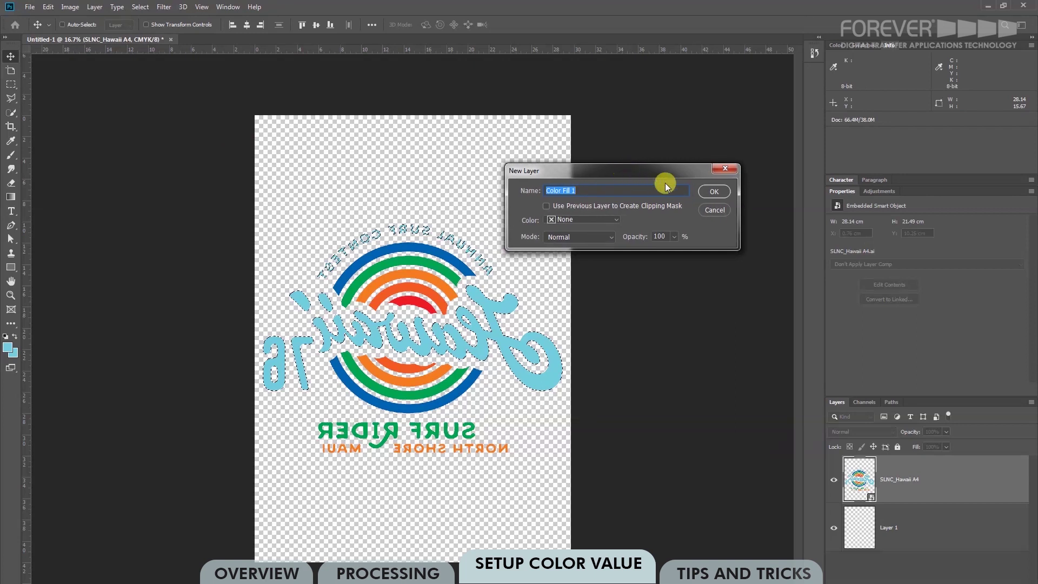
Set the Color Fill 1 colour to C 100, M 20, Y 20, K 0 (0094bb).
left_click(719, 196)
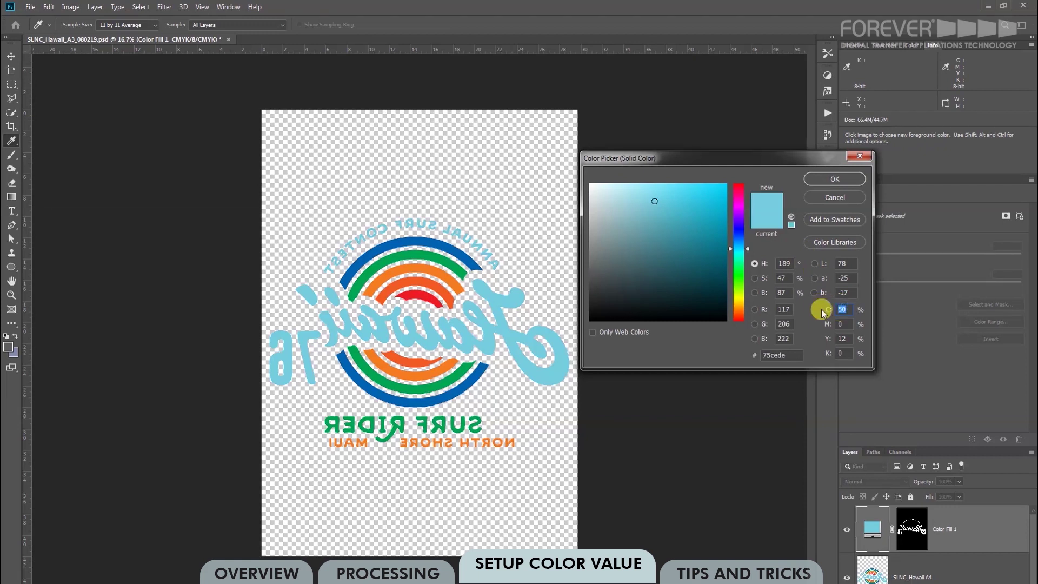
type("100")
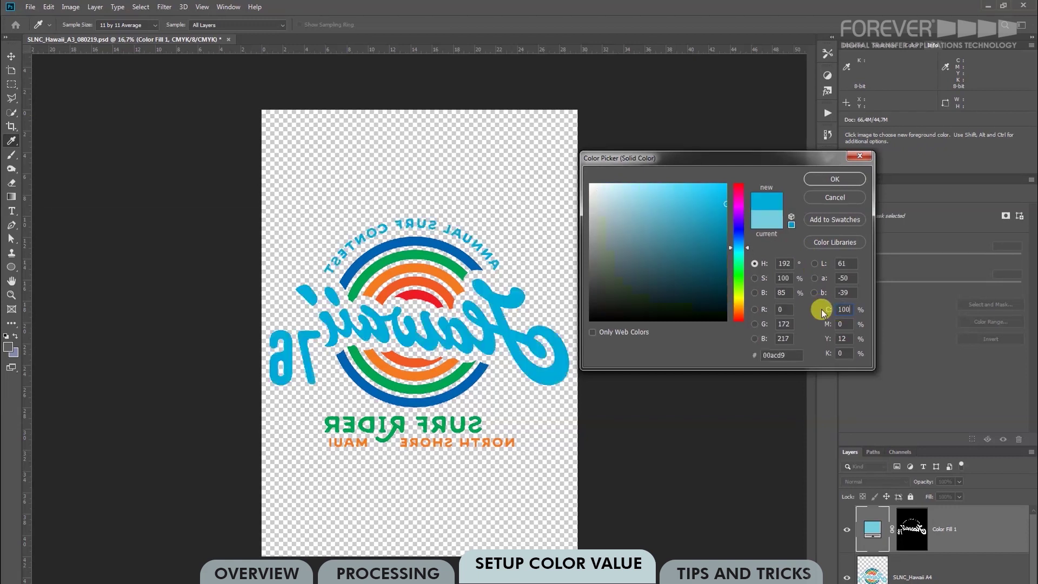
double_click(841, 324)
type("20")
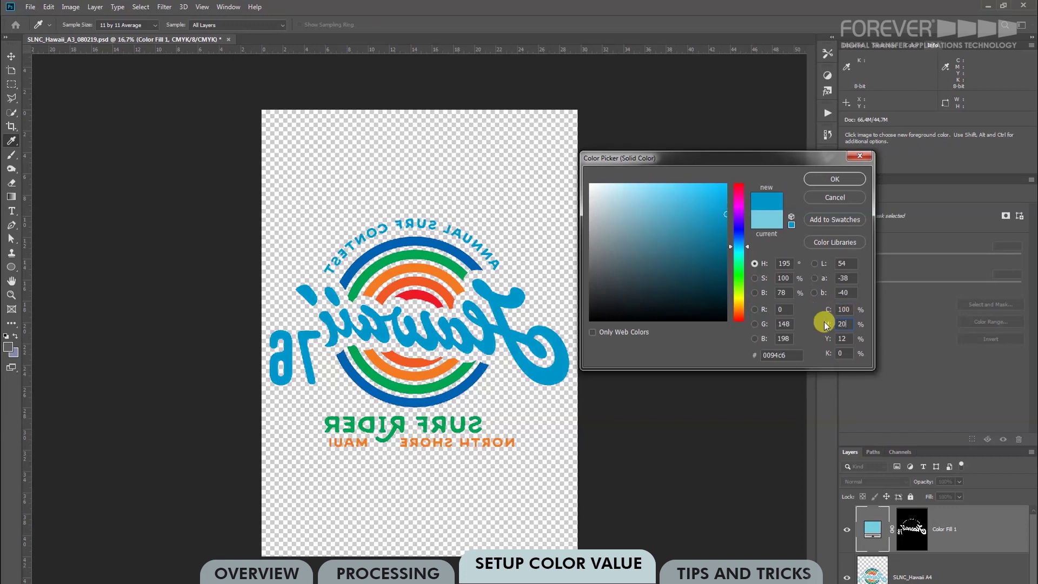
double_click(845, 335)
type("20")
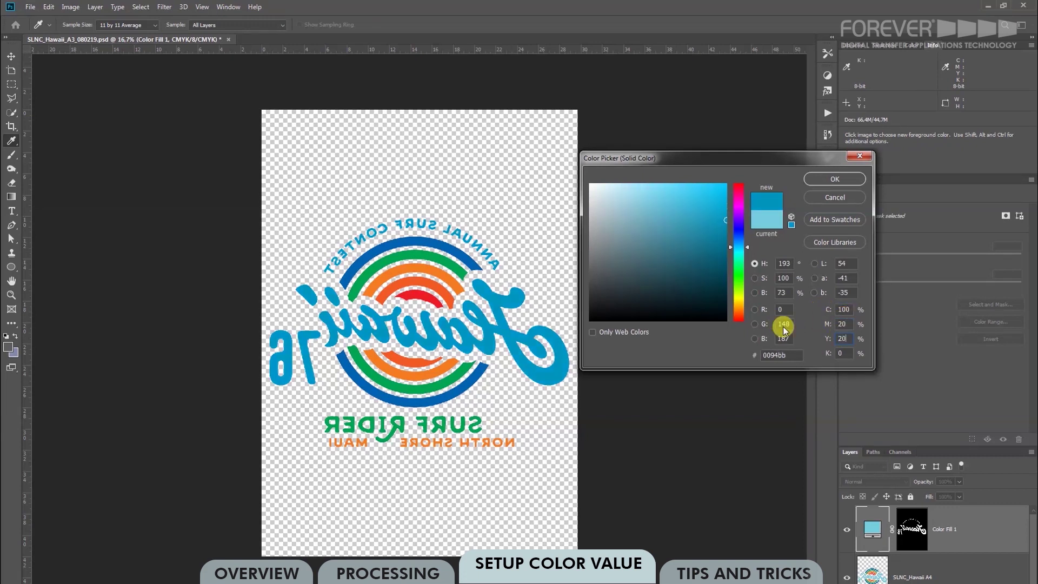
double_click(848, 353)
left_click(840, 180)
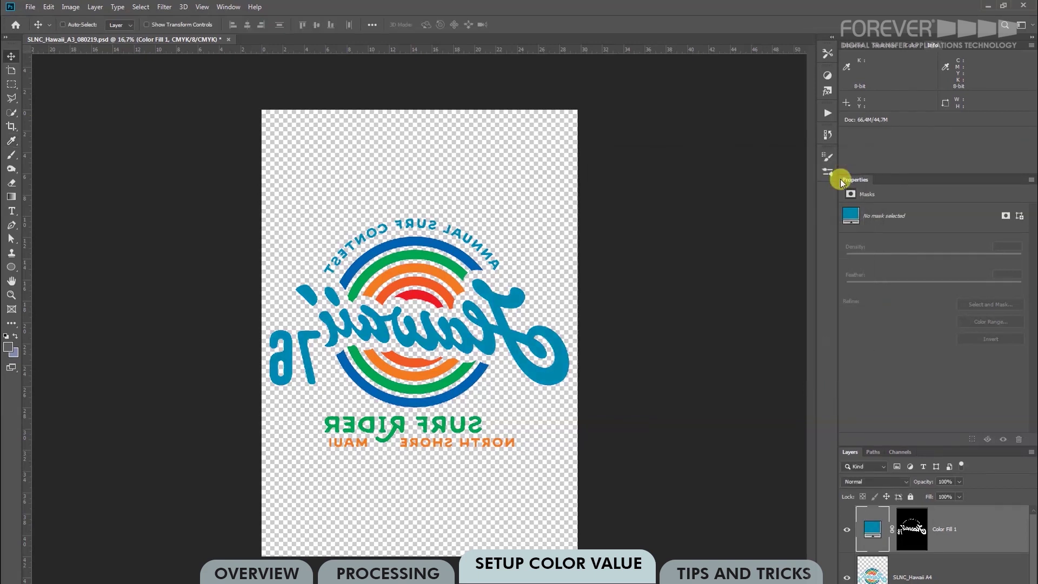